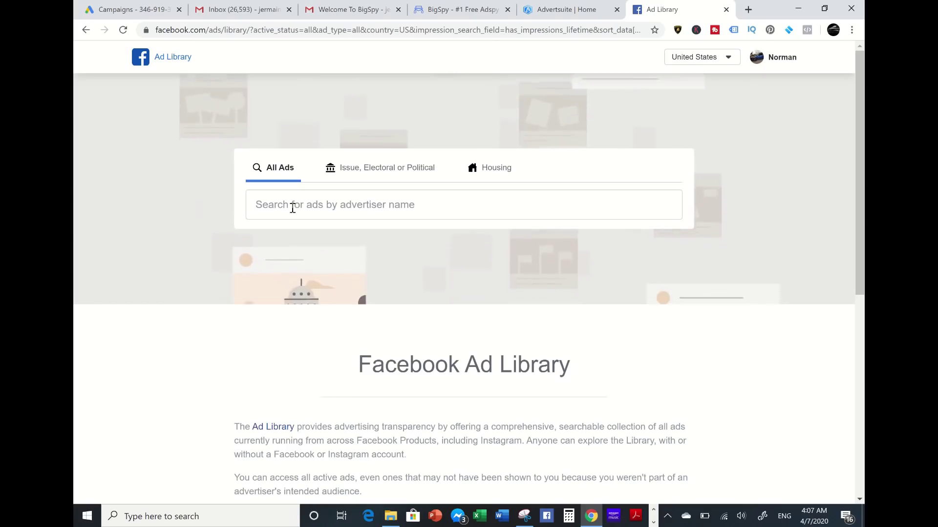
Pull up HostGator's ads in Facebook Ad Library from the recent searches list.
{"action": "left_click", "coordinate": [293, 208]}
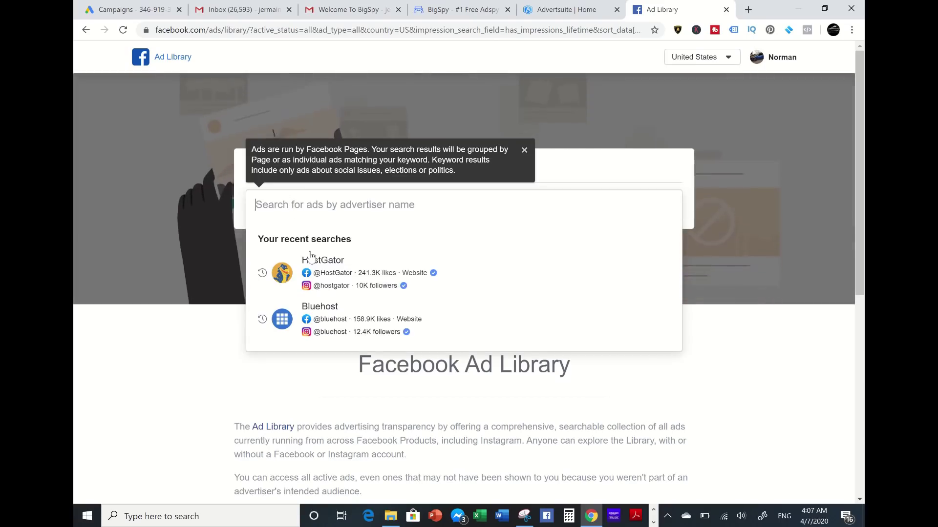
{"action": "left_click", "coordinate": [315, 265]}
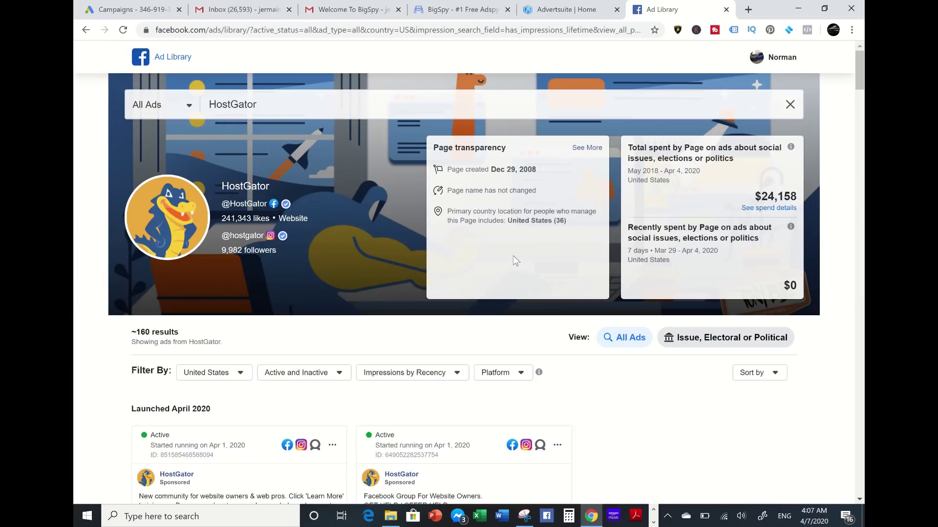
{"action": "left_click_drag", "start_coordinate": [858, 73], "coordinate": [854, 101]}
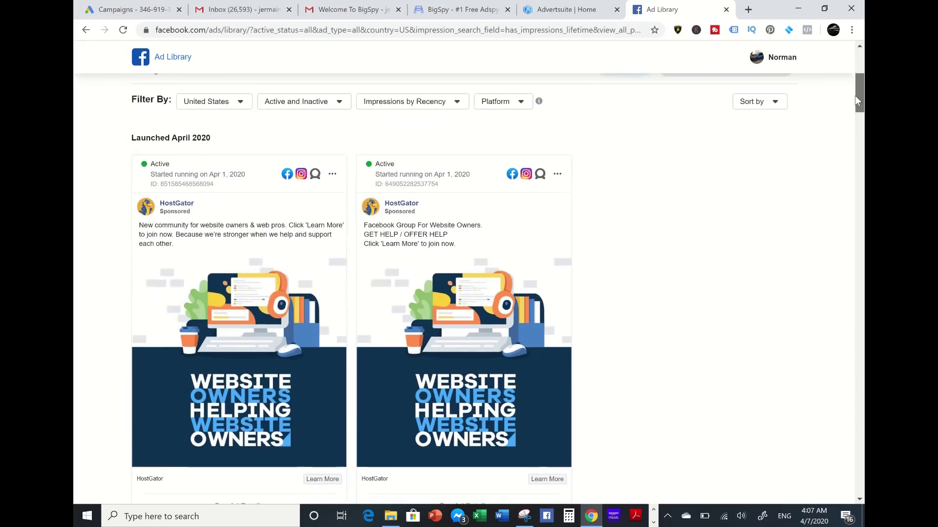
{"action": "scroll", "coordinate": [469, 293], "scroll_direction": "down", "scroll_amount": 1}
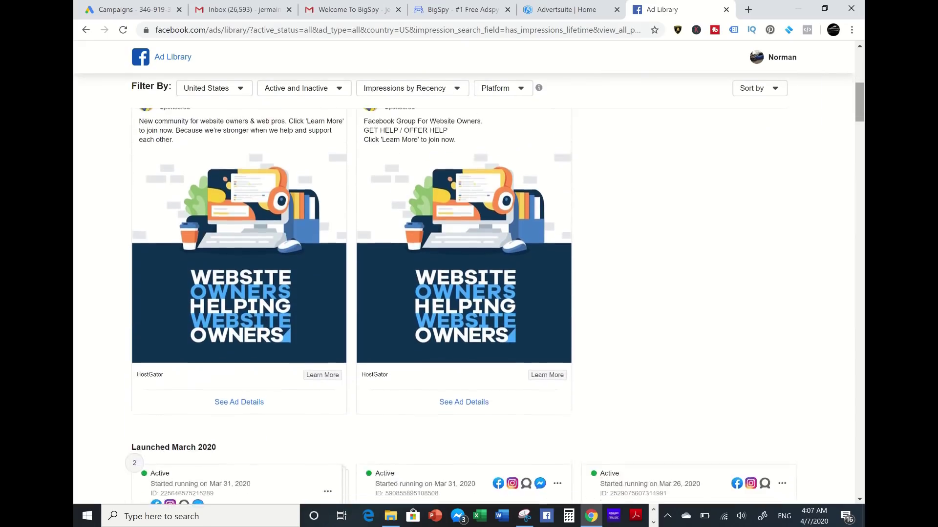
{"action": "scroll", "coordinate": [469, 293], "scroll_direction": "up", "scroll_amount": 2}
{"action": "scroll", "coordinate": [470, 294], "scroll_direction": "up", "scroll_amount": 1}
{"action": "scroll", "coordinate": [469, 294], "scroll_direction": "down", "scroll_amount": 1}
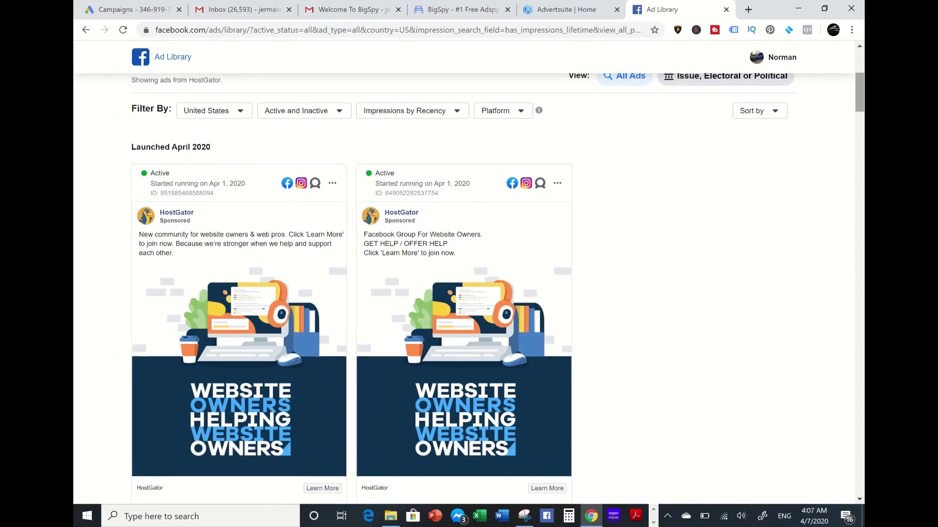
{"action": "scroll", "coordinate": [469, 293], "scroll_direction": "down", "scroll_amount": 2}
{"action": "scroll", "coordinate": [468, 293], "scroll_direction": "down", "scroll_amount": 2}
{"action": "scroll", "coordinate": [468, 293], "scroll_direction": "down", "scroll_amount": 1}
{"action": "scroll", "coordinate": [469, 293], "scroll_direction": "down", "scroll_amount": 2}
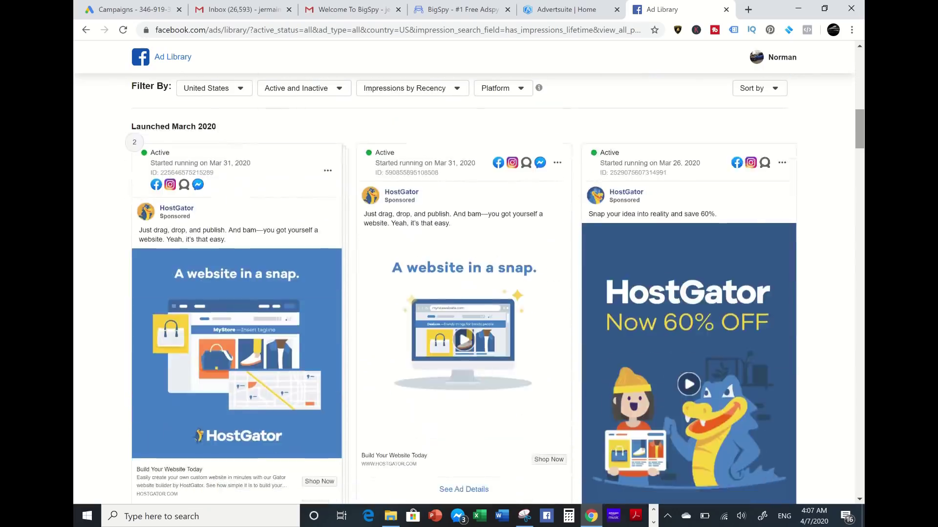
{"action": "scroll", "coordinate": [468, 293], "scroll_direction": "down", "scroll_amount": 1}
{"action": "scroll", "coordinate": [470, 294], "scroll_direction": "up", "scroll_amount": 1}
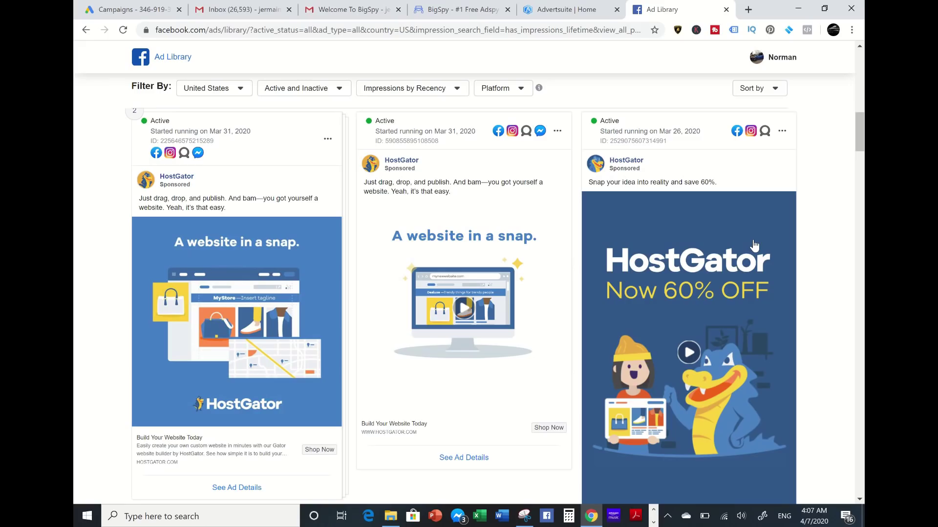
{"action": "scroll", "coordinate": [469, 294], "scroll_direction": "down", "scroll_amount": 2}
{"action": "scroll", "coordinate": [469, 293], "scroll_direction": "up", "scroll_amount": 1}
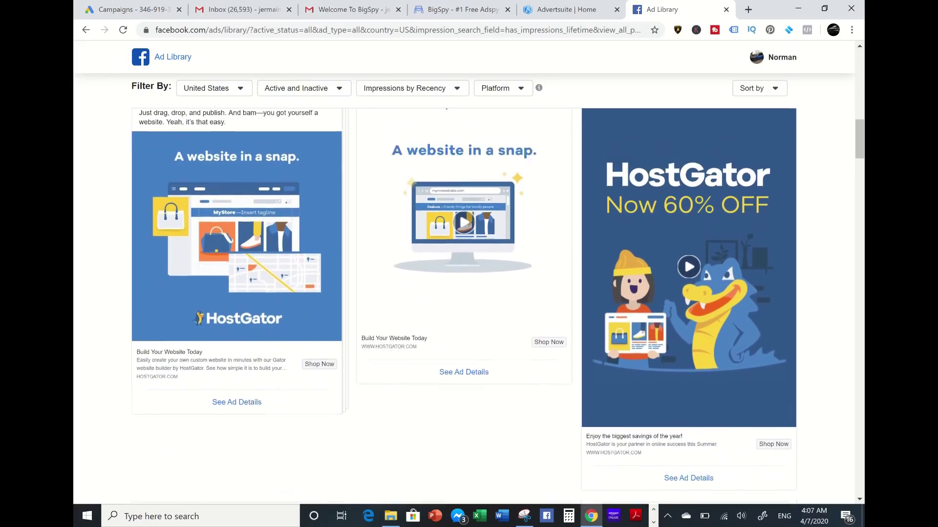
{"action": "scroll", "coordinate": [469, 293], "scroll_direction": "up", "scroll_amount": 1}
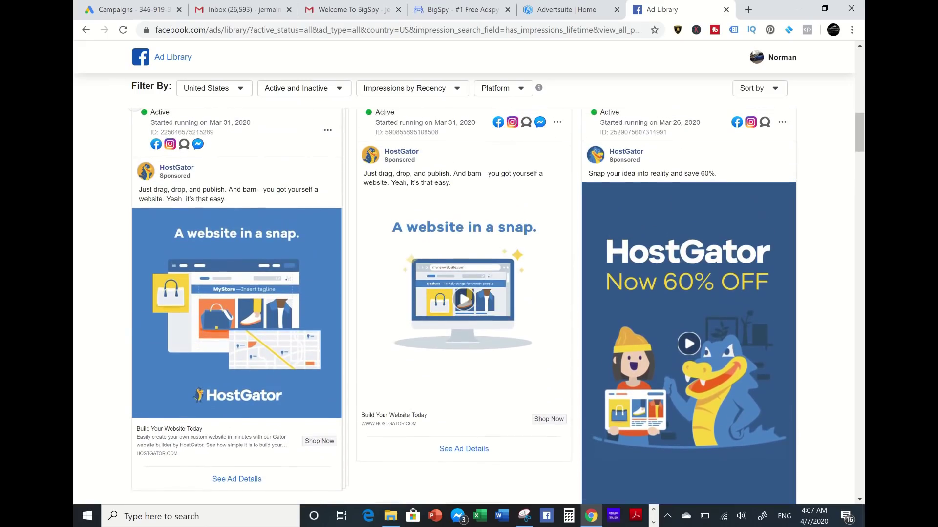
{"action": "scroll", "coordinate": [468, 307], "scroll_direction": "down", "scroll_amount": 1}
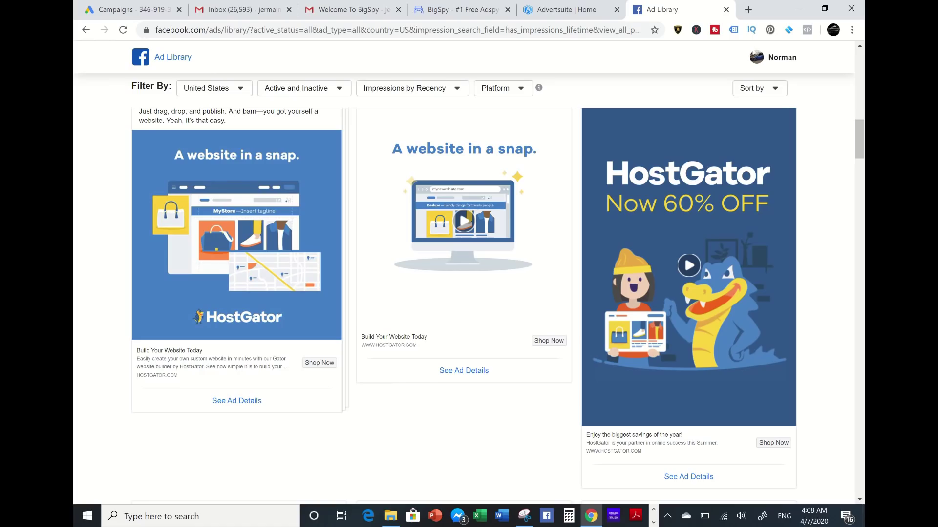
{"action": "scroll", "coordinate": [469, 308], "scroll_direction": "down", "scroll_amount": 1}
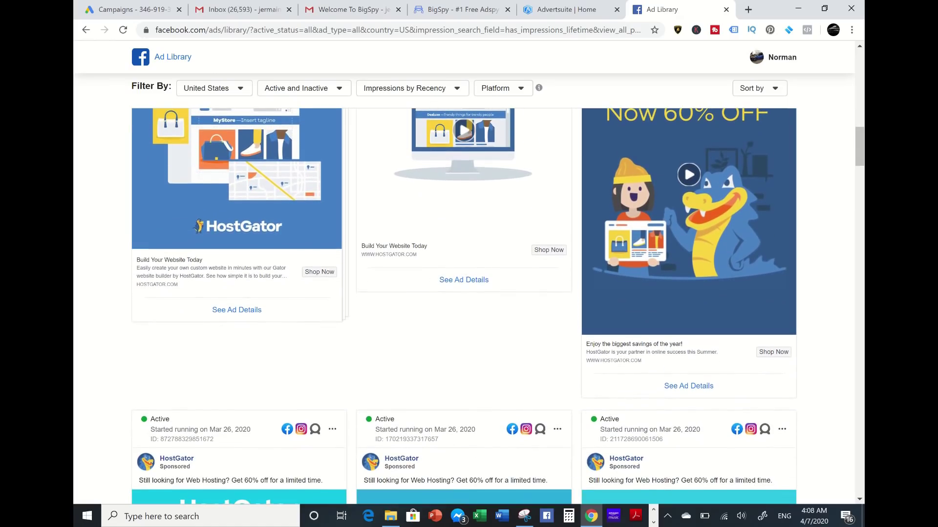
{"action": "scroll", "coordinate": [701, 335], "scroll_direction": "up", "scroll_amount": 1}
{"action": "scroll", "coordinate": [701, 336], "scroll_direction": "down", "scroll_amount": 1}
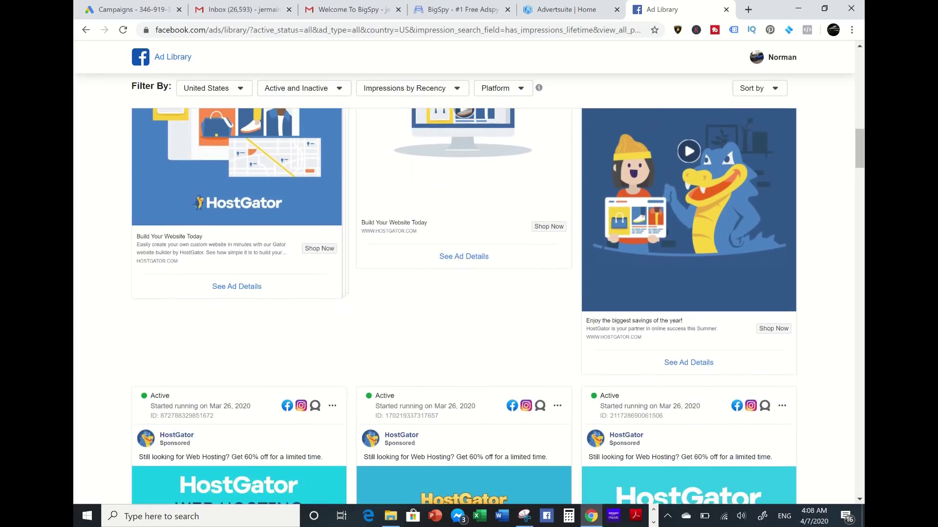
Open the ad details for HostGator's 'Now 60% OFF' hosting ad.
{"action": "left_click", "coordinate": [689, 364]}
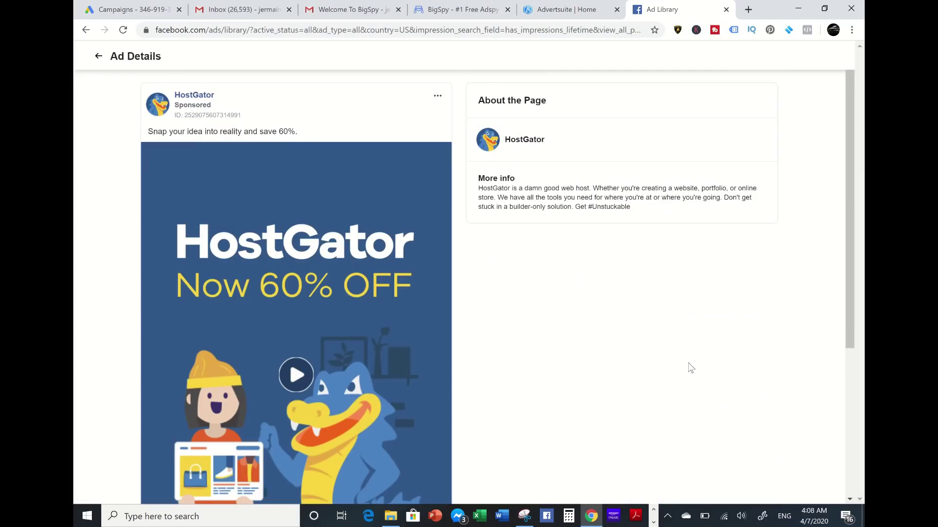
{"action": "scroll", "coordinate": [688, 368], "scroll_direction": "down", "scroll_amount": 1}
{"action": "scroll", "coordinate": [689, 368], "scroll_direction": "down", "scroll_amount": 1}
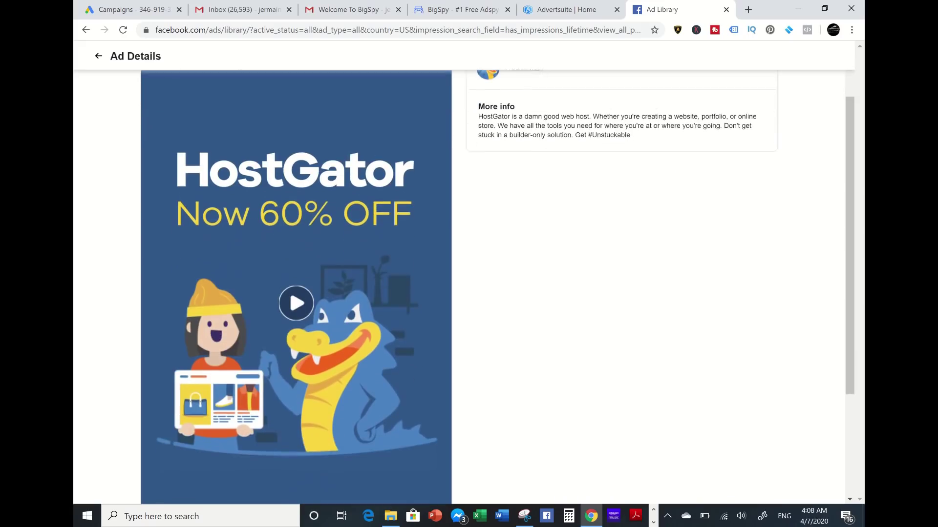
{"action": "scroll", "coordinate": [688, 367], "scroll_direction": "up", "scroll_amount": 2}
{"action": "scroll", "coordinate": [689, 368], "scroll_direction": "down", "scroll_amount": 3}
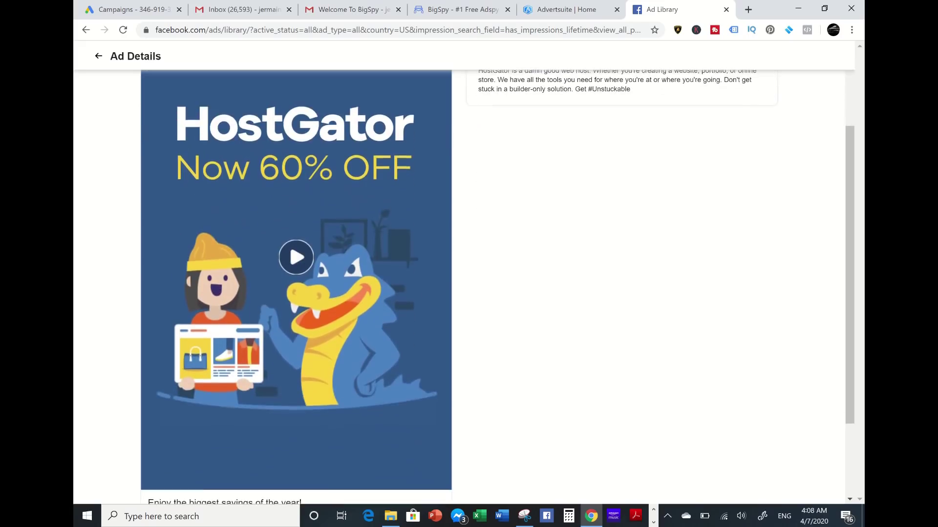
{"action": "scroll", "coordinate": [469, 294], "scroll_direction": "up", "scroll_amount": 1}
{"action": "scroll", "coordinate": [469, 293], "scroll_direction": "up", "scroll_amount": 2}
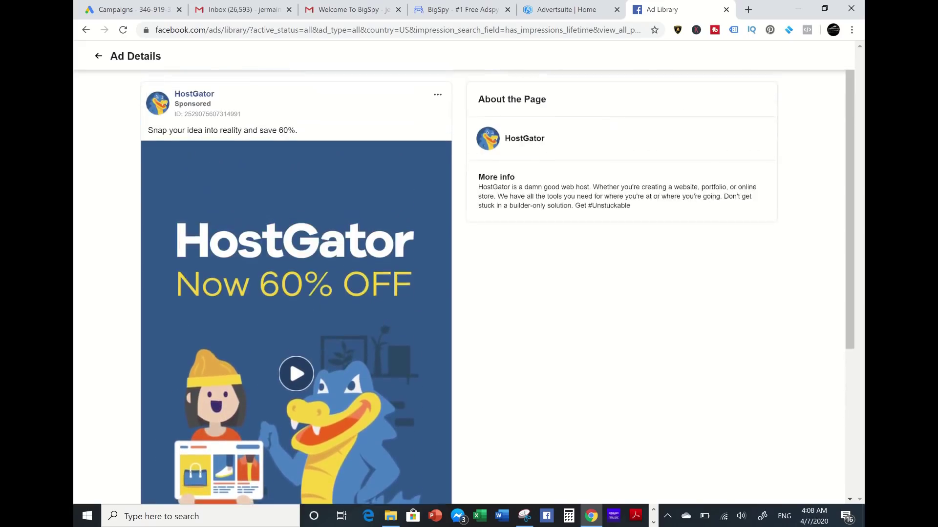
{"action": "scroll", "coordinate": [469, 293], "scroll_direction": "down", "scroll_amount": 2}
{"action": "scroll", "coordinate": [468, 293], "scroll_direction": "down", "scroll_amount": 2}
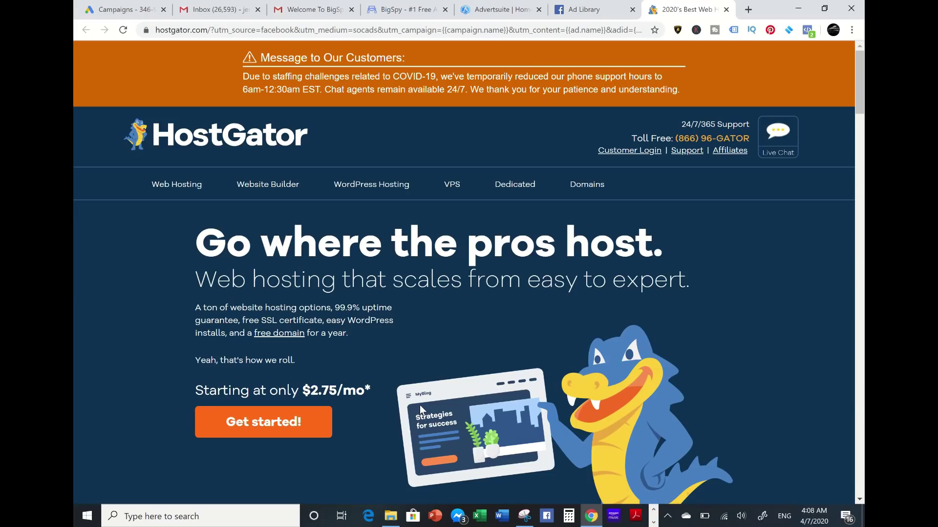
Move from the $2.75/mo HostGator landing page to the BigSpy tab.
{"action": "left_click", "coordinate": [399, 12]}
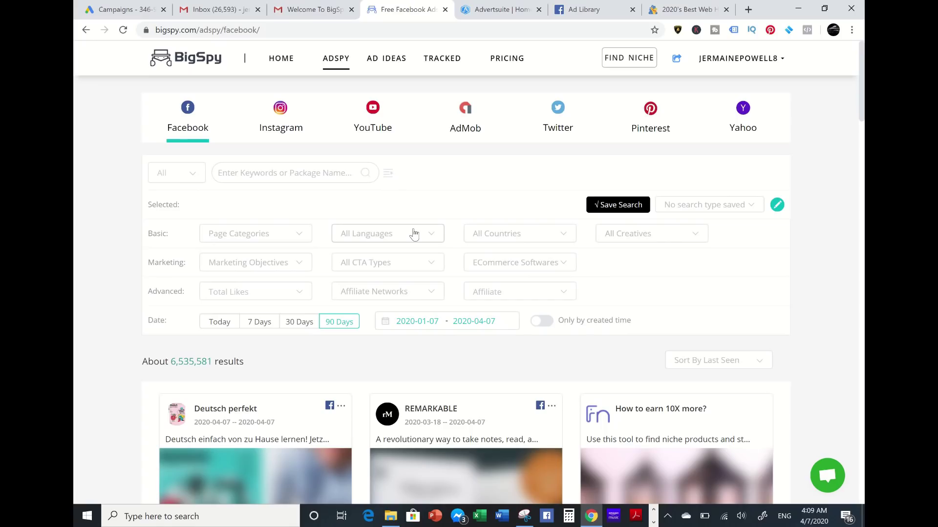
Search BigSpy for 'host gator' (no results), then 'bluehost' (about 69 ads).
{"action": "left_click", "coordinate": [281, 172]}
{"action": "type", "text": "hos"}
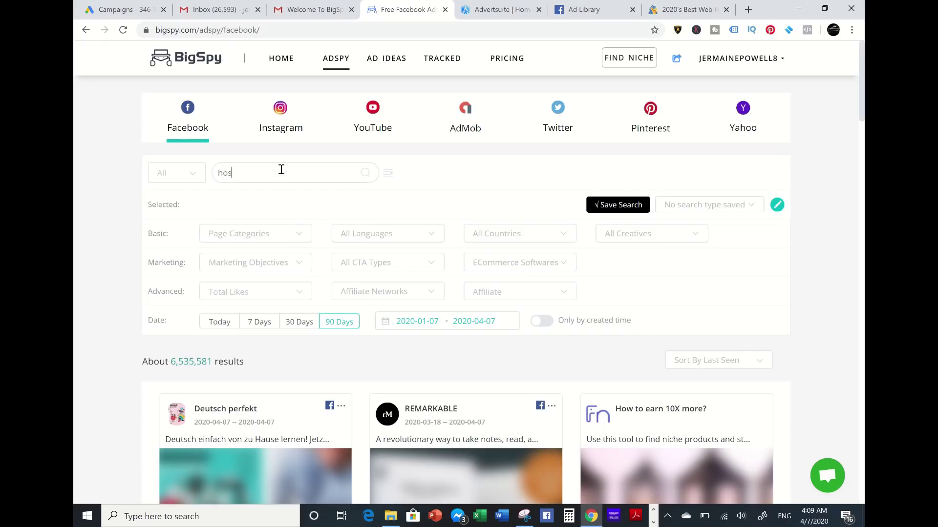
{"action": "type", "text": "t gat"}
{"action": "type", "text": "or"}
{"action": "key", "text": "Return"}
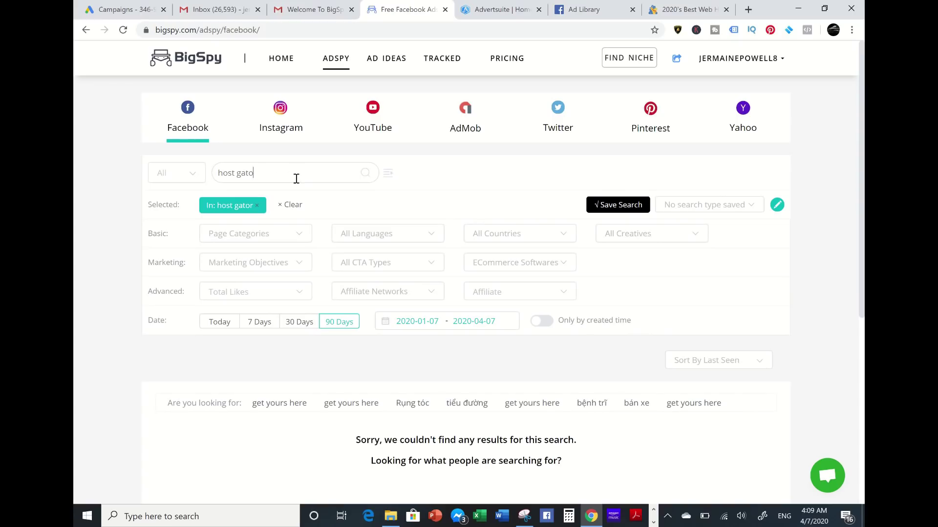
{"action": "key", "text": "BackSpace"}
{"action": "key", "text": "BackSpace"}
{"action": "key", "text": "BackSpace"}
{"action": "type", "text": "blu"}
{"action": "type", "text": "ehos"}
{"action": "type", "text": "t"}
{"action": "key", "text": "Return"}
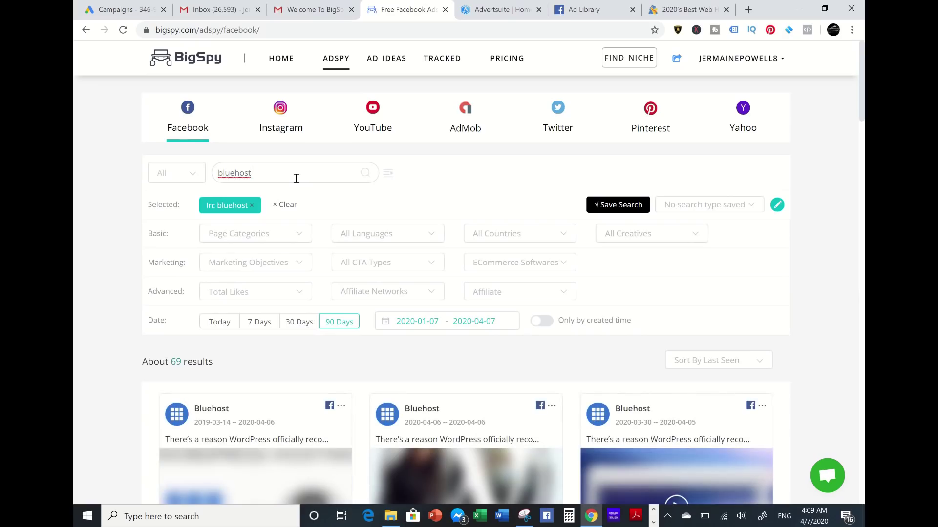
{"action": "scroll", "coordinate": [296, 179], "scroll_direction": "down", "scroll_amount": 2}
{"action": "scroll", "coordinate": [297, 180], "scroll_direction": "down", "scroll_amount": 1}
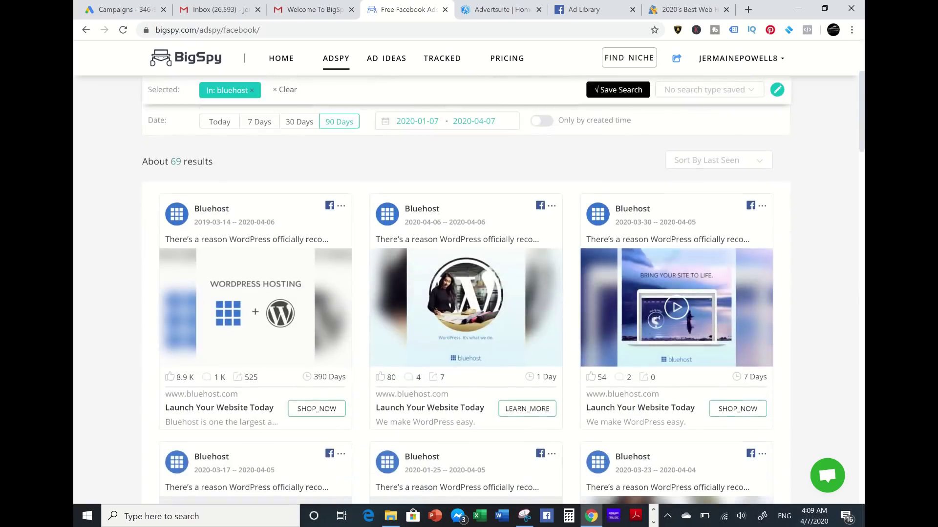
{"action": "scroll", "coordinate": [469, 294], "scroll_direction": "down", "scroll_amount": 2}
{"action": "scroll", "coordinate": [469, 293], "scroll_direction": "up", "scroll_amount": 1}
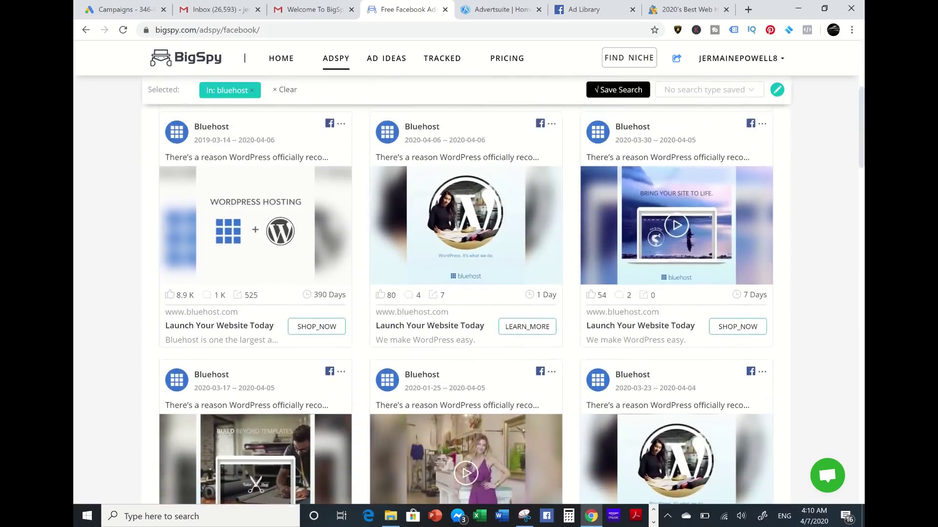
{"action": "scroll", "coordinate": [469, 293], "scroll_direction": "up", "scroll_amount": 1}
{"action": "scroll", "coordinate": [469, 293], "scroll_direction": "up", "scroll_amount": 1}
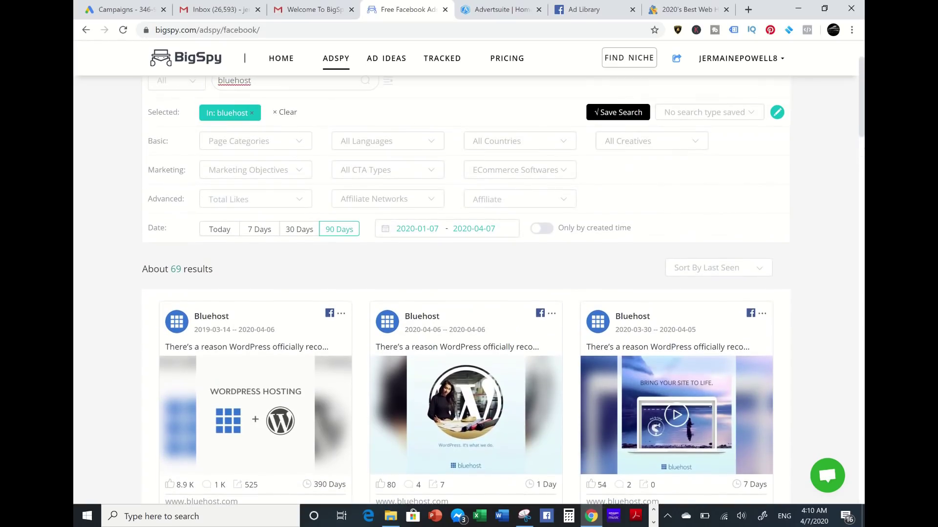
{"action": "scroll", "coordinate": [180, 350], "scroll_direction": "down", "scroll_amount": 2}
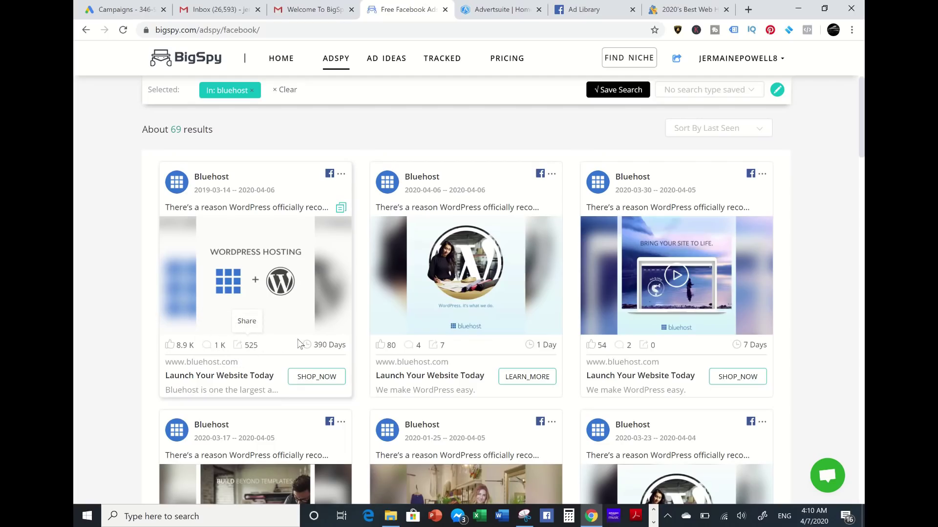
{"action": "scroll", "coordinate": [301, 343], "scroll_direction": "down", "scroll_amount": 1}
{"action": "scroll", "coordinate": [469, 293], "scroll_direction": "down", "scroll_amount": 1}
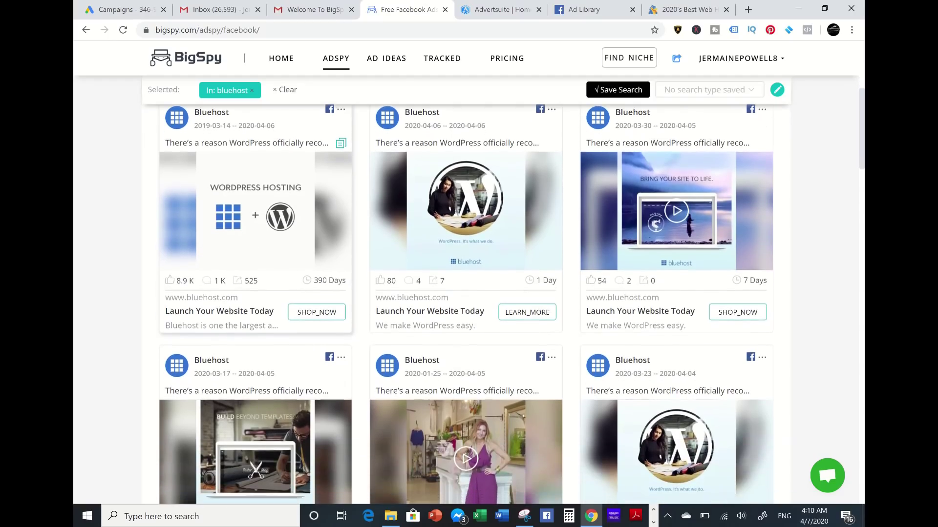
{"action": "scroll", "coordinate": [469, 293], "scroll_direction": "up", "scroll_amount": 2}
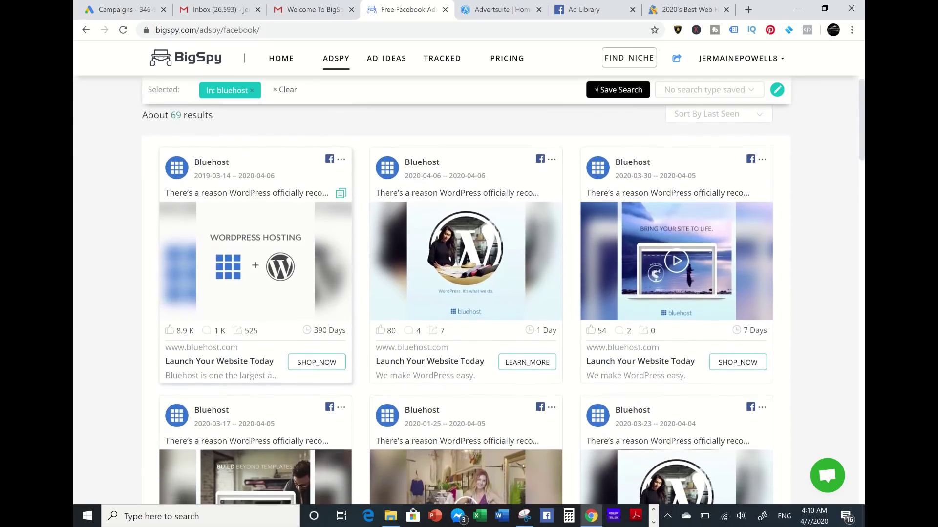
{"action": "scroll", "coordinate": [468, 294], "scroll_direction": "down", "scroll_amount": 2}
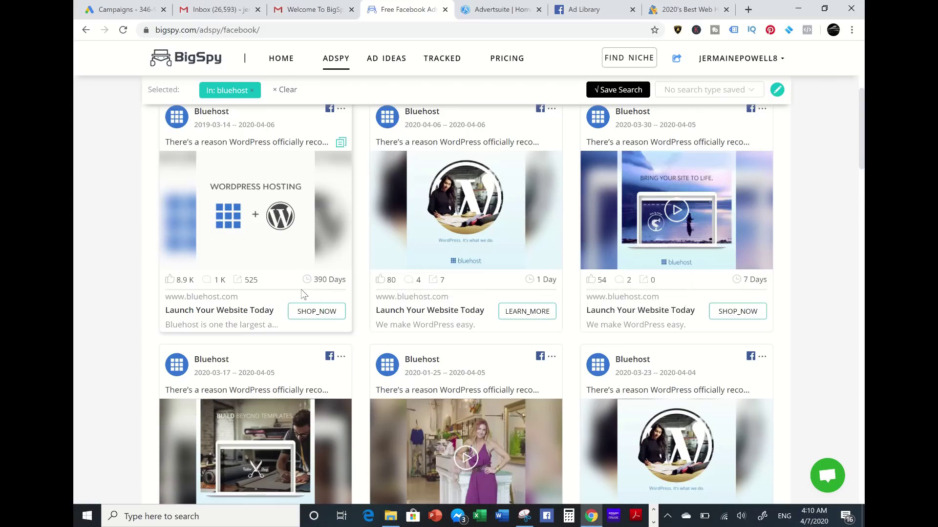
Copy the first Bluehost ad's text and open its Shared WordPress Hosting landing page.
{"action": "left_click", "coordinate": [340, 143]}
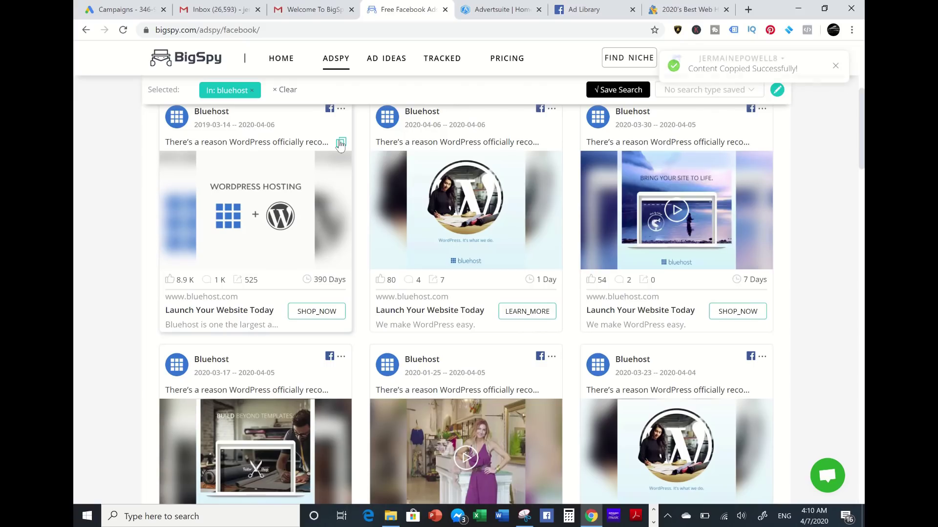
{"action": "mouse_move", "coordinate": [317, 311]}
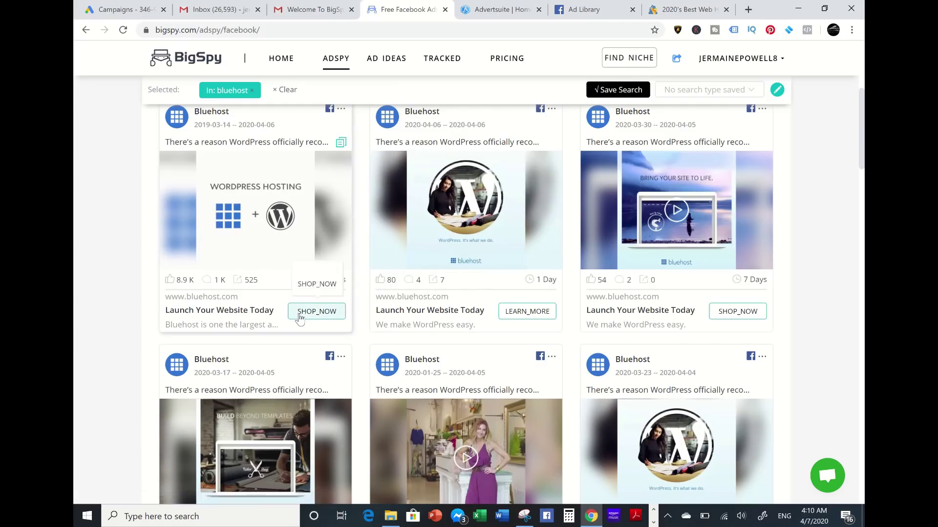
{"action": "left_click", "coordinate": [316, 312]}
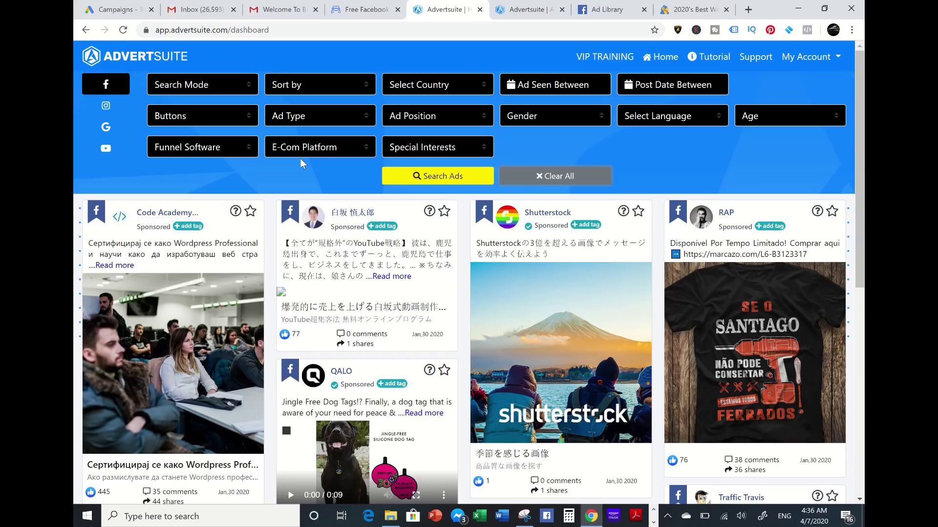
Run an Advertiser-mode search for Bluehost, chosen from the suggestions for 'blue'.
{"action": "left_click", "coordinate": [245, 88]}
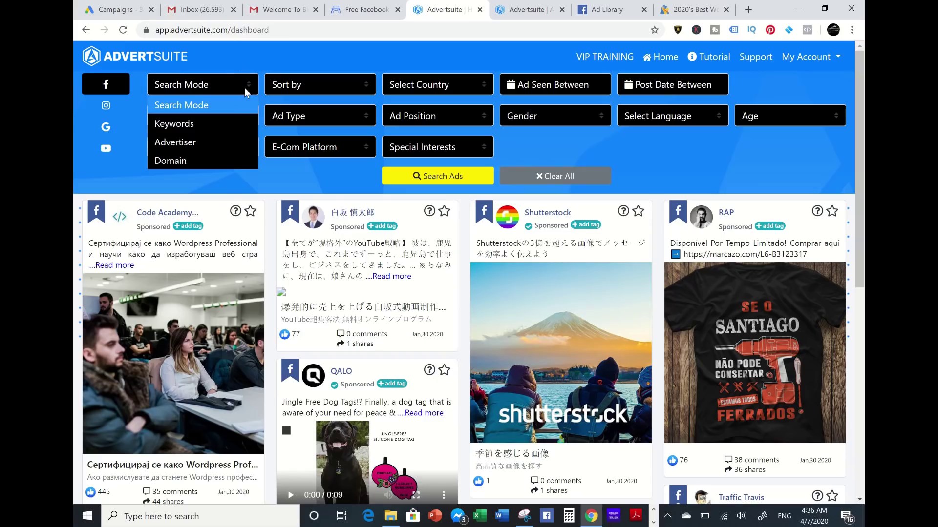
{"action": "left_click", "coordinate": [196, 142]}
{"action": "left_click", "coordinate": [304, 89]}
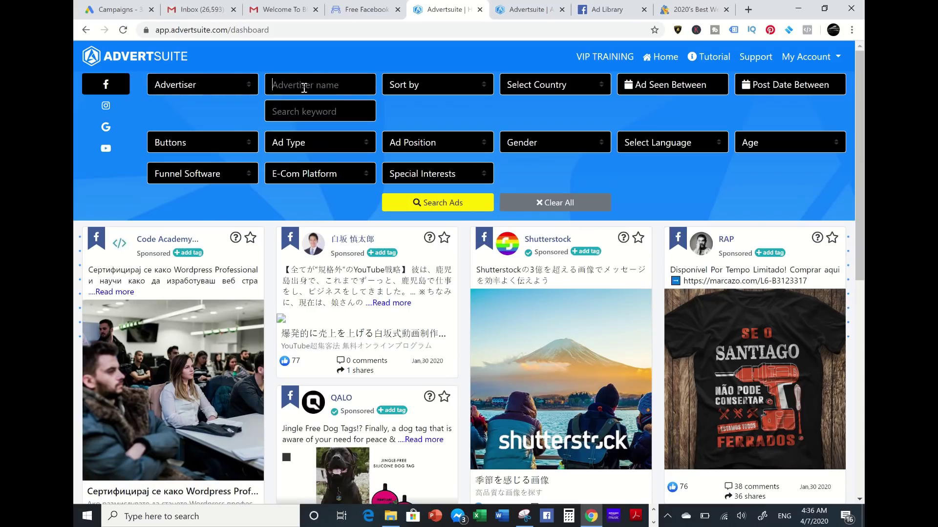
{"action": "type", "text": "bl"}
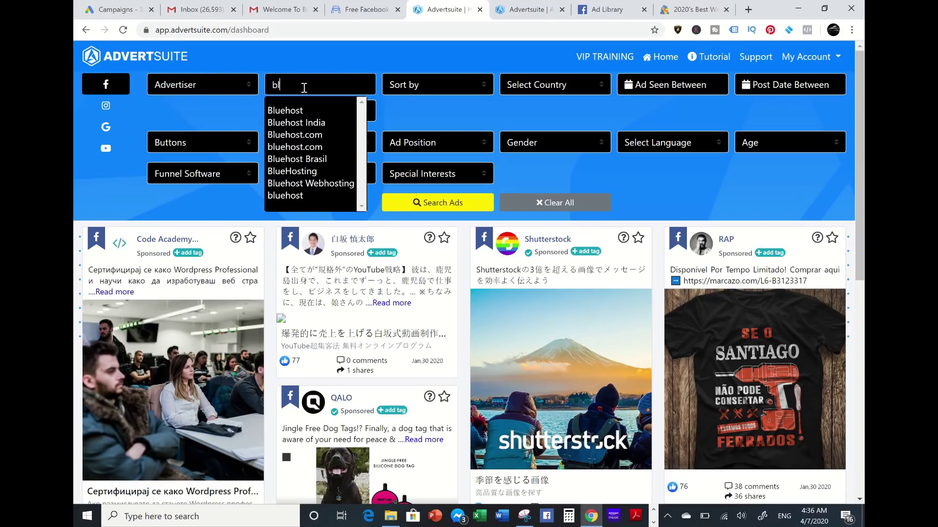
{"action": "type", "text": "ue"}
{"action": "left_click", "coordinate": [297, 110]}
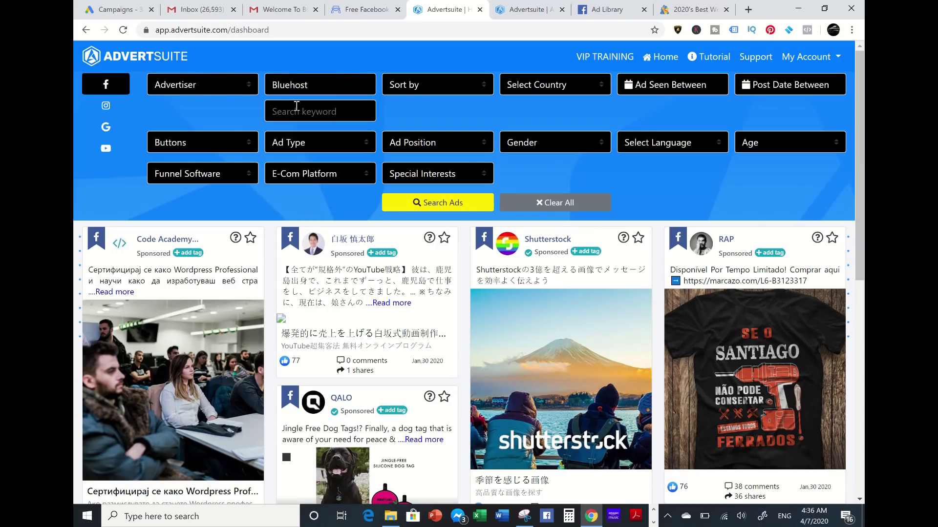
{"action": "left_click", "coordinate": [434, 206]}
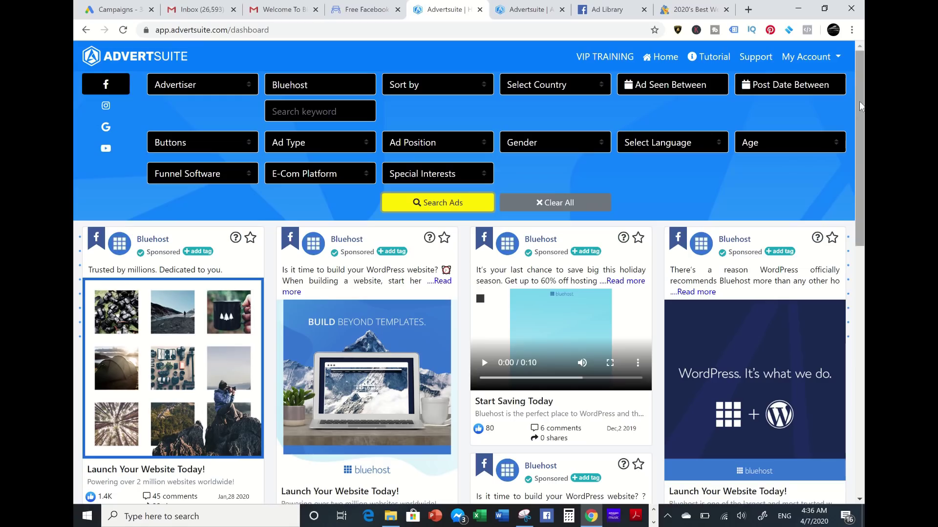
{"action": "scroll", "coordinate": [852, 191], "scroll_direction": "down", "scroll_amount": 2}
{"action": "scroll", "coordinate": [852, 191], "scroll_direction": "down", "scroll_amount": 3}
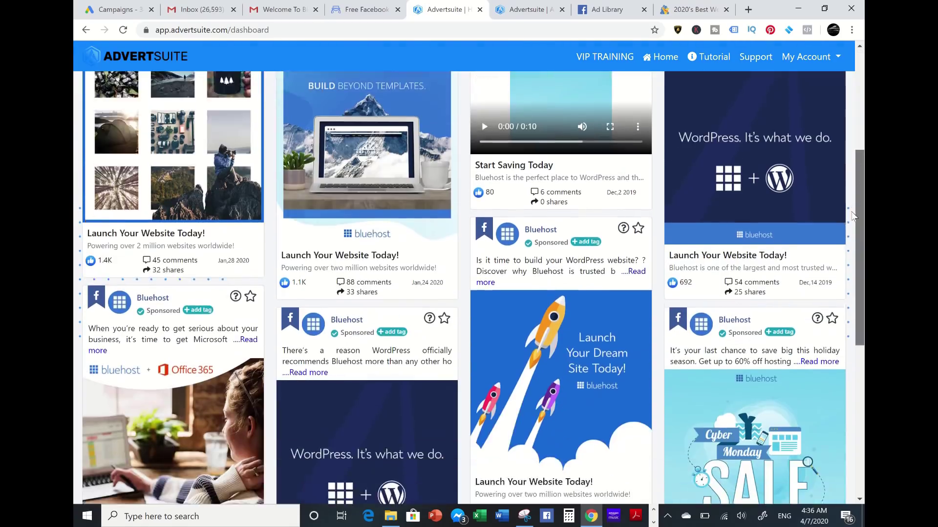
{"action": "scroll", "coordinate": [852, 242], "scroll_direction": "up", "scroll_amount": 4}
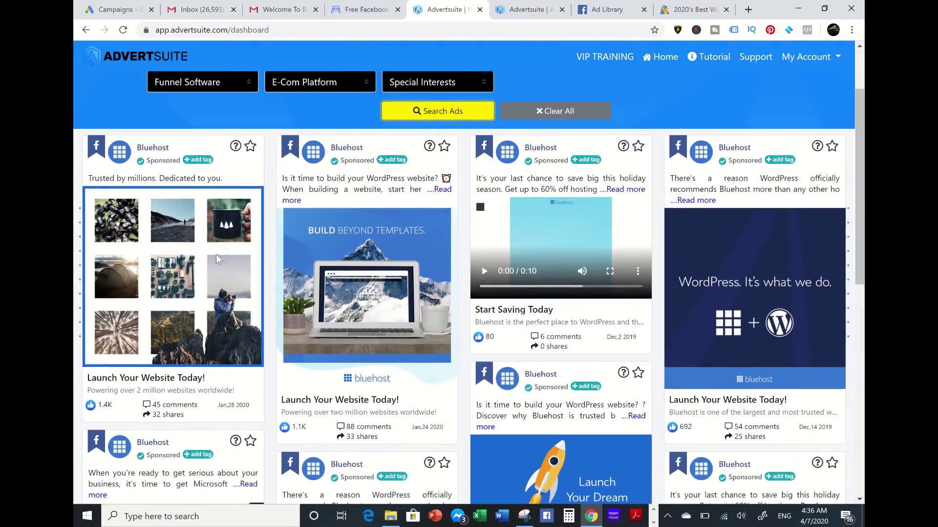
{"action": "mouse_move", "coordinate": [173, 147]}
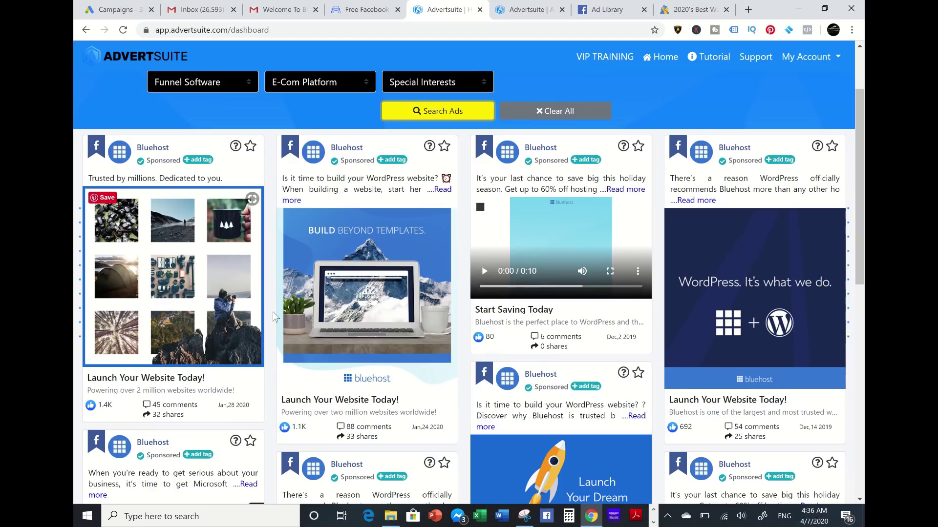
{"action": "scroll", "coordinate": [222, 172], "scroll_direction": "down", "scroll_amount": 2}
{"action": "scroll", "coordinate": [173, 220], "scroll_direction": "down", "scroll_amount": 1}
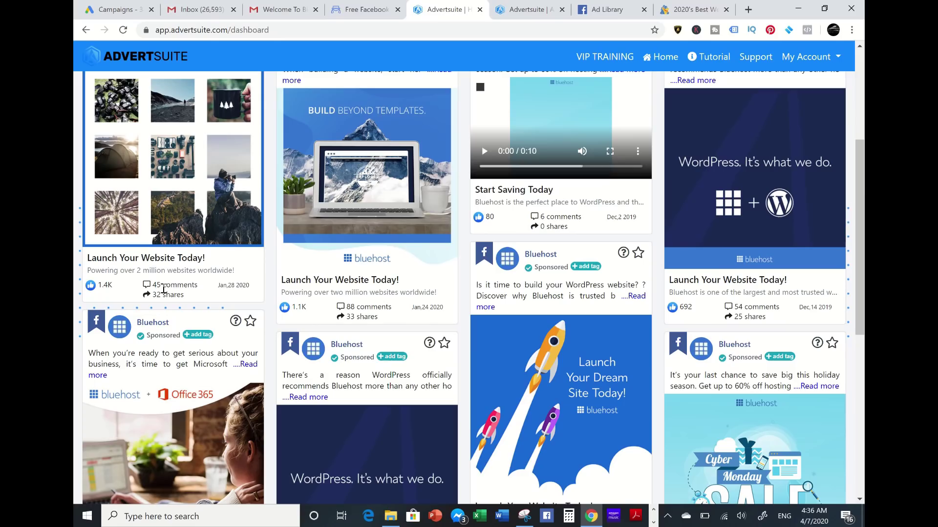
Check the 'Trusted by millions' ad's last-seen date and star it as a favourite.
{"action": "left_click", "coordinate": [236, 286]}
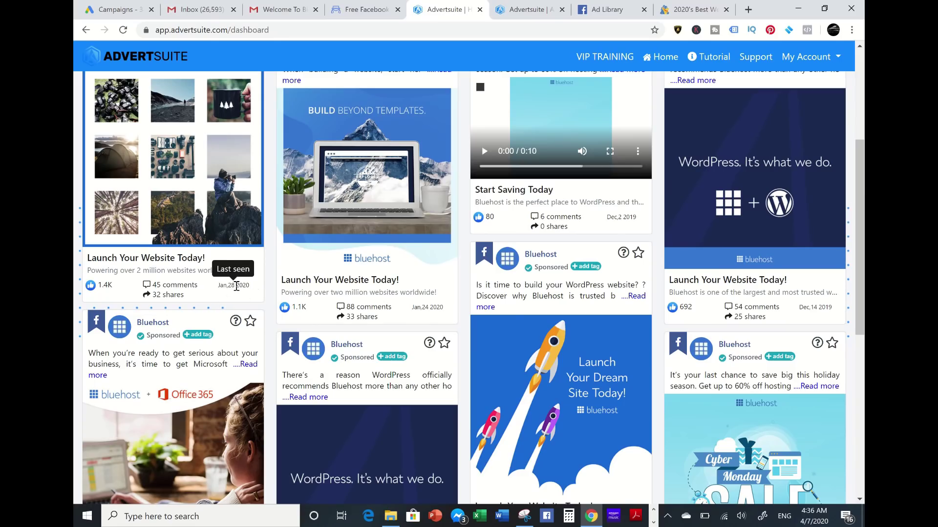
{"action": "left_click", "coordinate": [236, 286]}
{"action": "scroll", "coordinate": [236, 287], "scroll_direction": "up", "scroll_amount": 3}
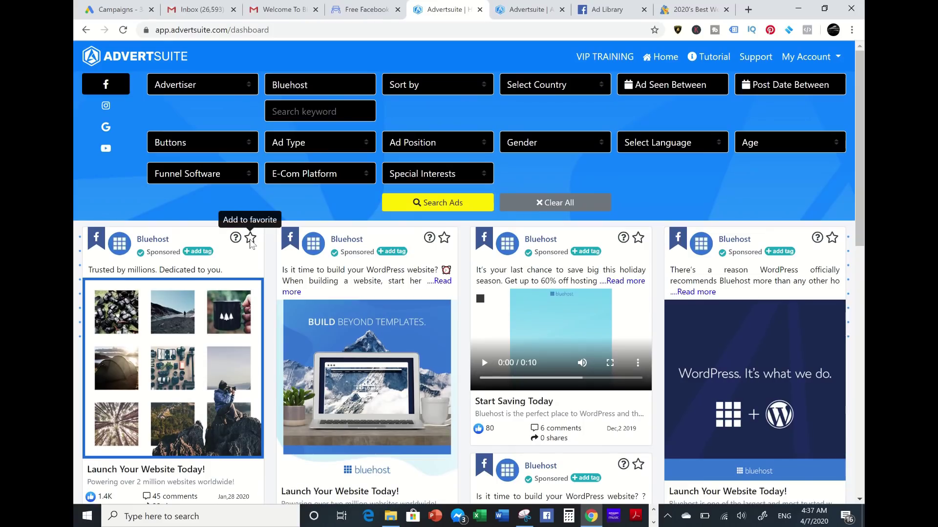
{"action": "left_click", "coordinate": [251, 240]}
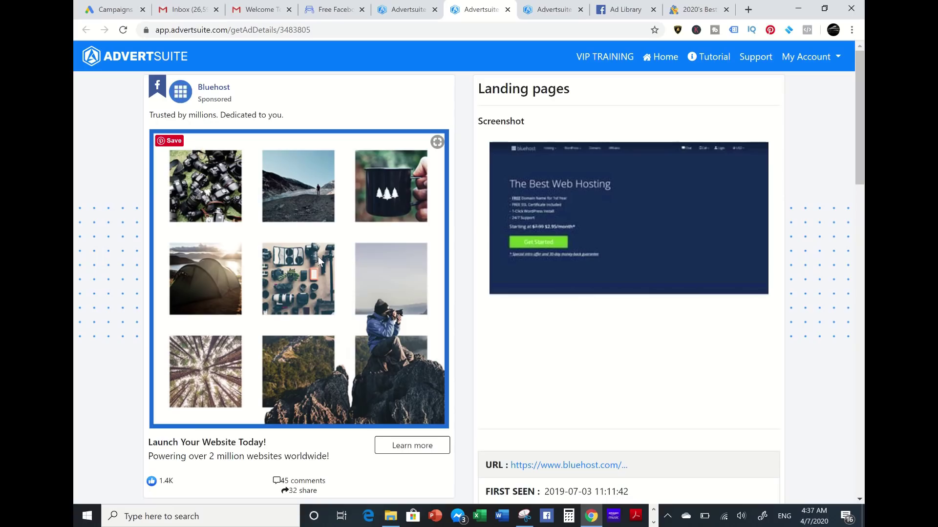
{"action": "scroll", "coordinate": [318, 257], "scroll_direction": "down", "scroll_amount": 1}
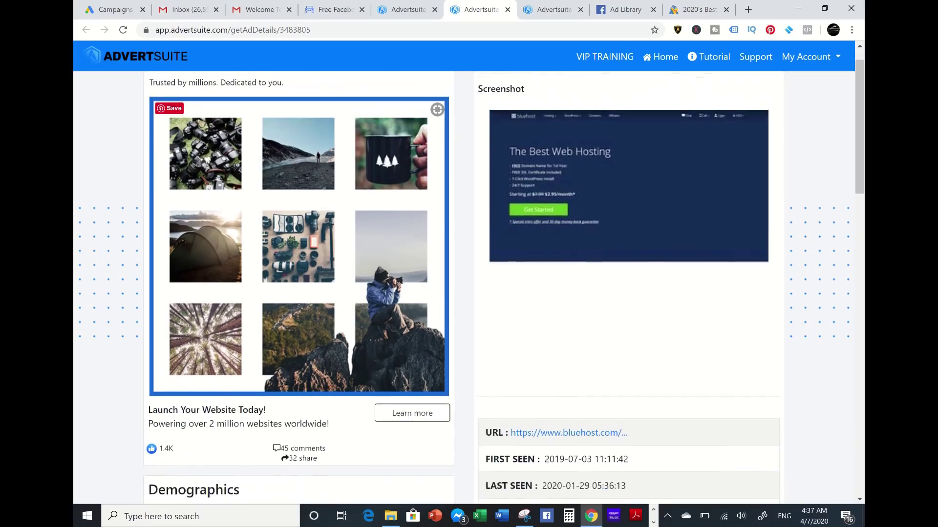
{"action": "scroll", "coordinate": [468, 278], "scroll_direction": "up", "scroll_amount": 1}
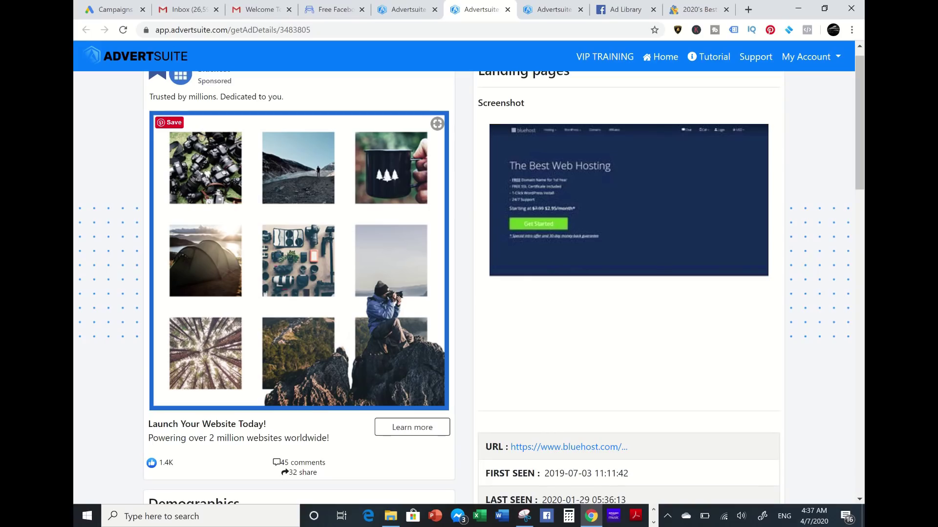
{"action": "scroll", "coordinate": [469, 278], "scroll_direction": "up", "scroll_amount": 1}
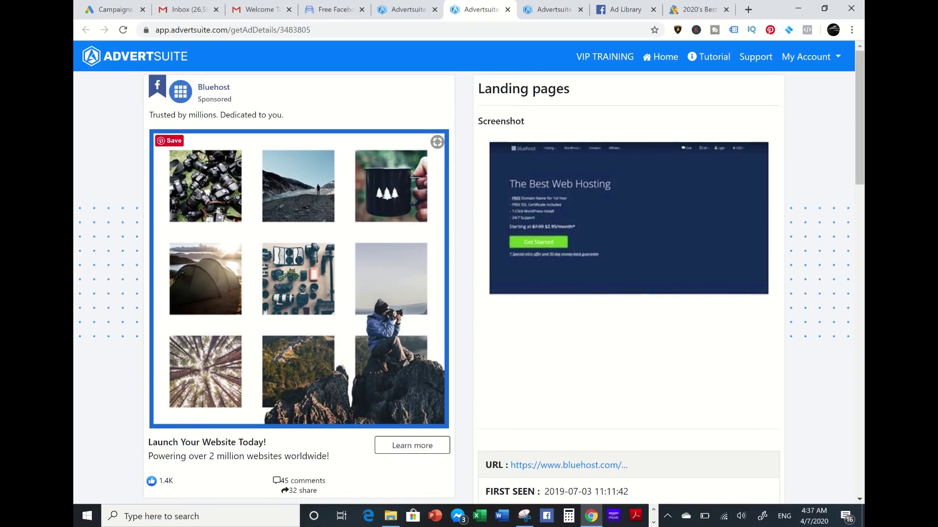
{"action": "scroll", "coordinate": [469, 279], "scroll_direction": "down", "scroll_amount": 1}
{"action": "scroll", "coordinate": [469, 278], "scroll_direction": "up", "scroll_amount": 1}
{"action": "scroll", "coordinate": [469, 278], "scroll_direction": "down", "scroll_amount": 1}
{"action": "scroll", "coordinate": [470, 278], "scroll_direction": "down", "scroll_amount": 2}
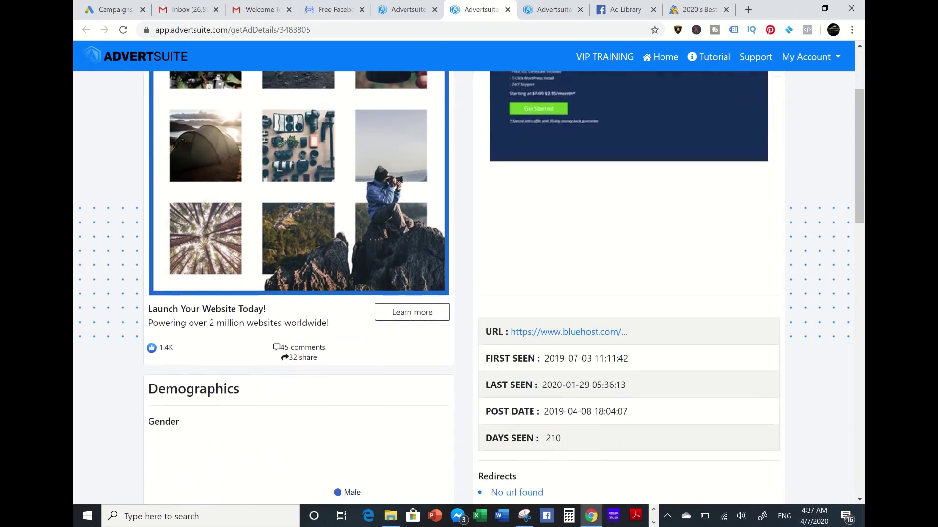
{"action": "scroll", "coordinate": [469, 286], "scroll_direction": "up", "scroll_amount": 2}
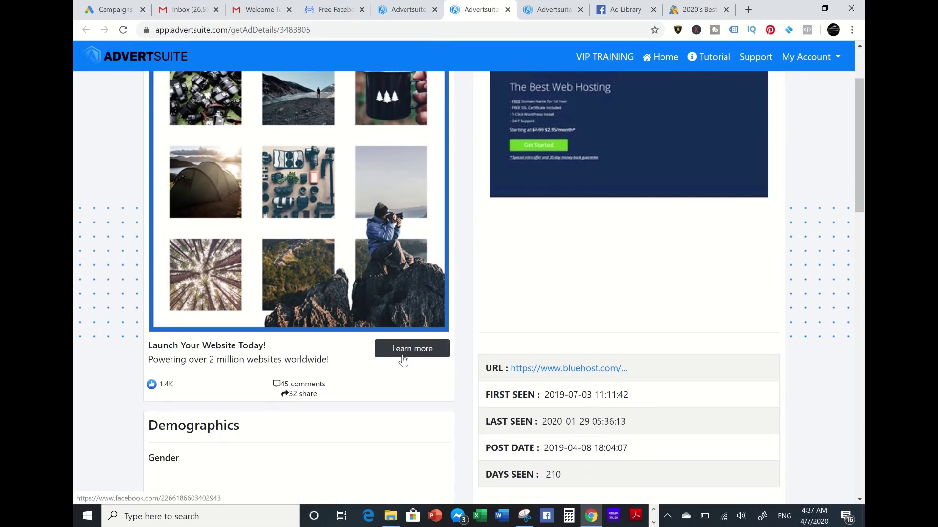
{"action": "scroll", "coordinate": [404, 360], "scroll_direction": "down", "scroll_amount": 1}
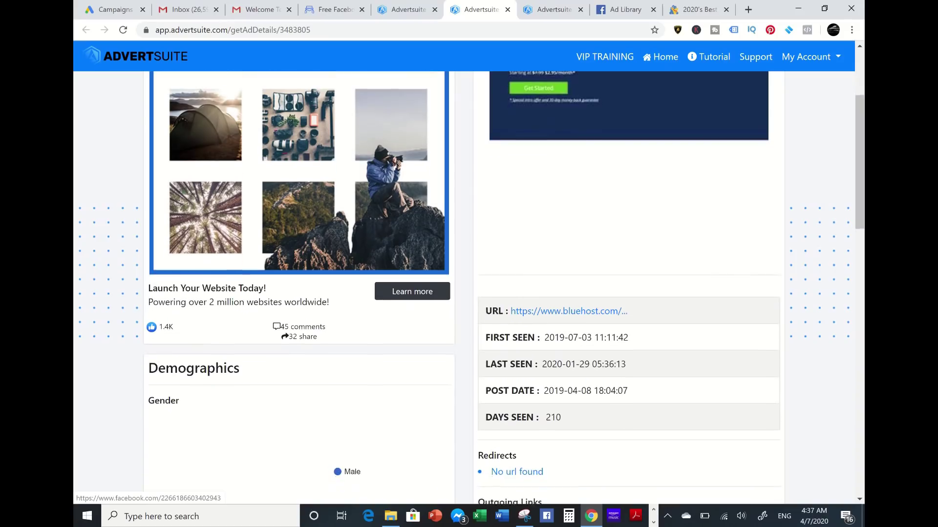
Open the April 2019 'Trusted by millions' Bluehost post on Facebook.
{"action": "left_click", "coordinate": [413, 294]}
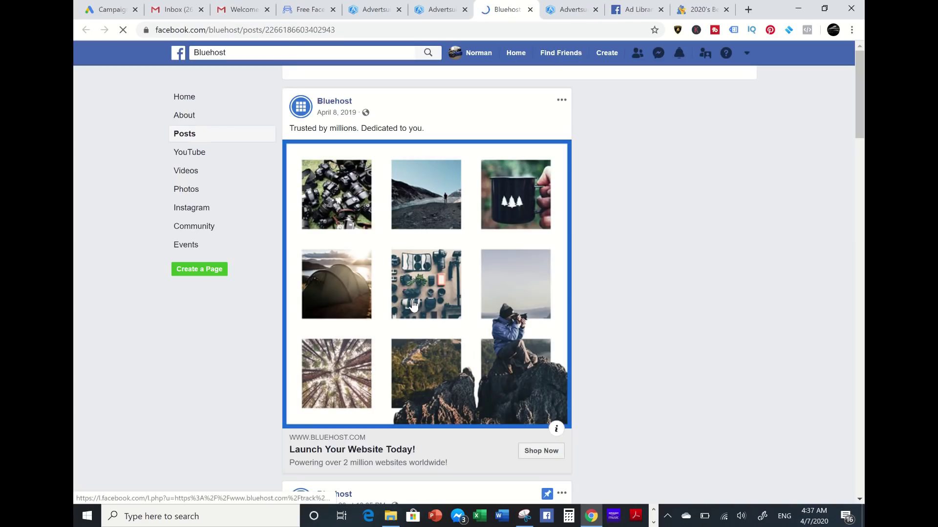
{"action": "scroll", "coordinate": [638, 256], "scroll_direction": "down", "scroll_amount": 2}
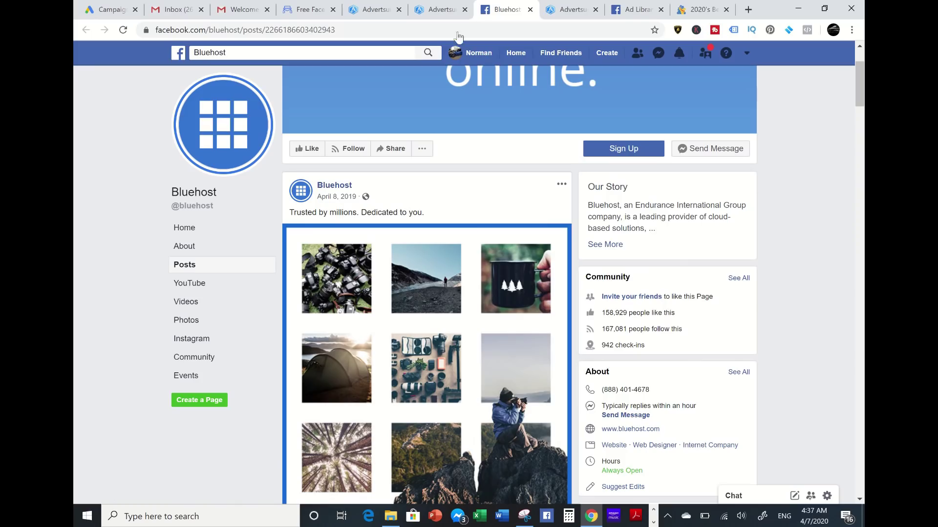
Return to the AdvertSuite ad details to review gender, country and age-group charts.
{"action": "left_click", "coordinate": [438, 9]}
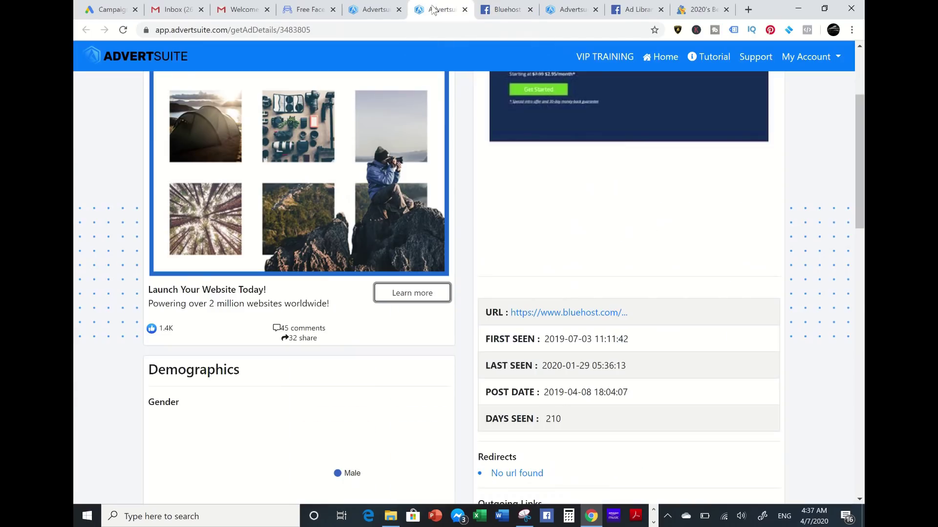
{"action": "scroll", "coordinate": [446, 235], "scroll_direction": "up", "scroll_amount": 2}
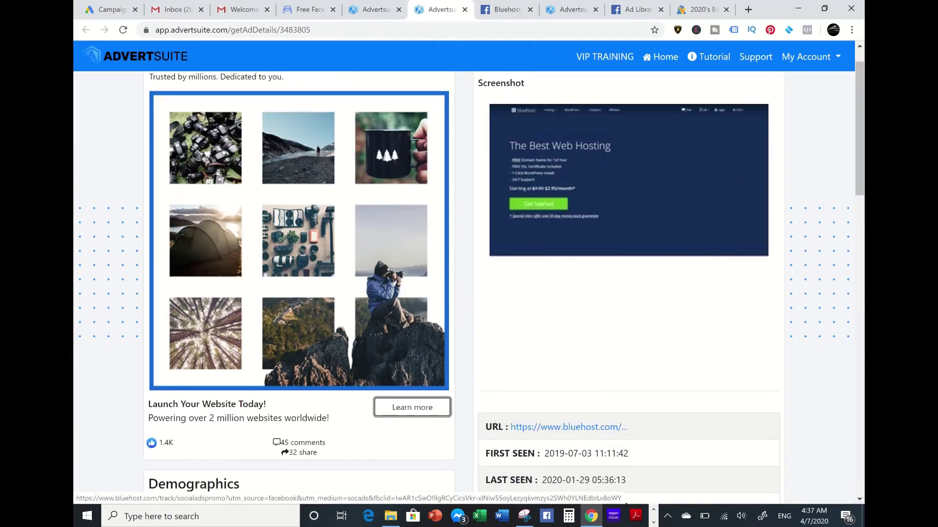
{"action": "scroll", "coordinate": [446, 235], "scroll_direction": "down", "scroll_amount": 1}
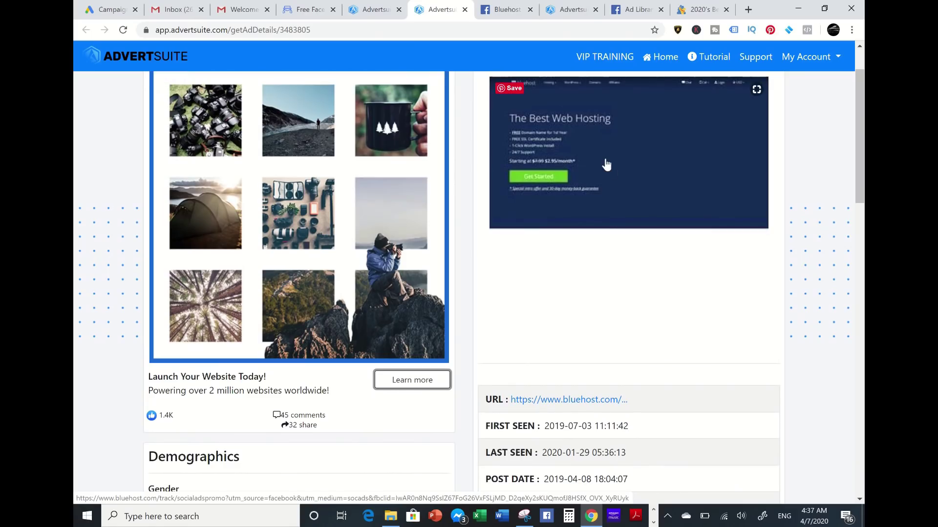
{"action": "scroll", "coordinate": [492, 259], "scroll_direction": "down", "scroll_amount": 4}
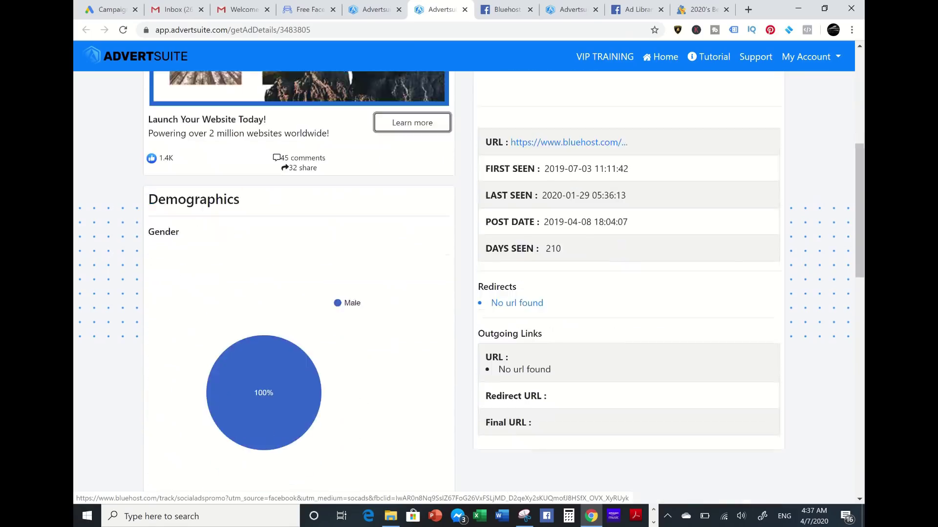
{"action": "scroll", "coordinate": [375, 256], "scroll_direction": "down", "scroll_amount": 1}
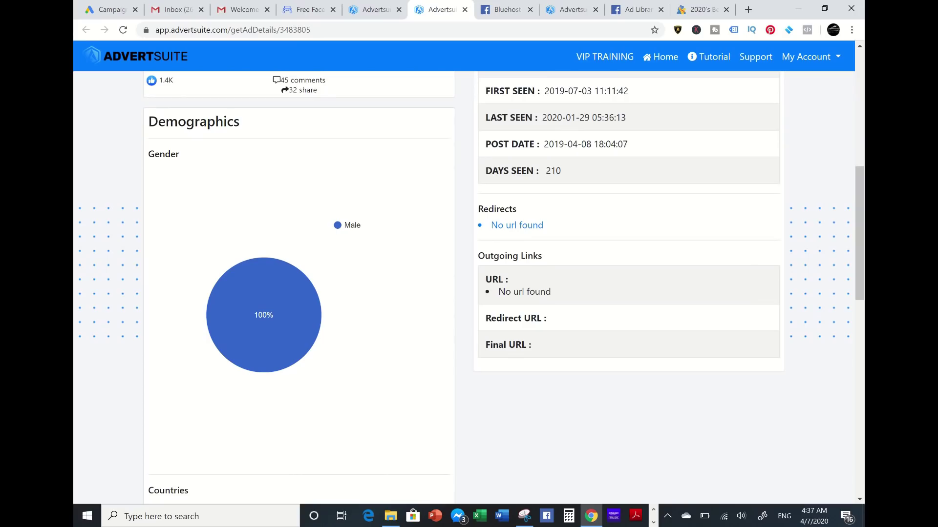
{"action": "scroll", "coordinate": [469, 283], "scroll_direction": "down", "scroll_amount": 1}
{"action": "scroll", "coordinate": [469, 283], "scroll_direction": "down", "scroll_amount": 1}
{"action": "scroll", "coordinate": [469, 283], "scroll_direction": "down", "scroll_amount": 2}
{"action": "scroll", "coordinate": [468, 283], "scroll_direction": "down", "scroll_amount": 1}
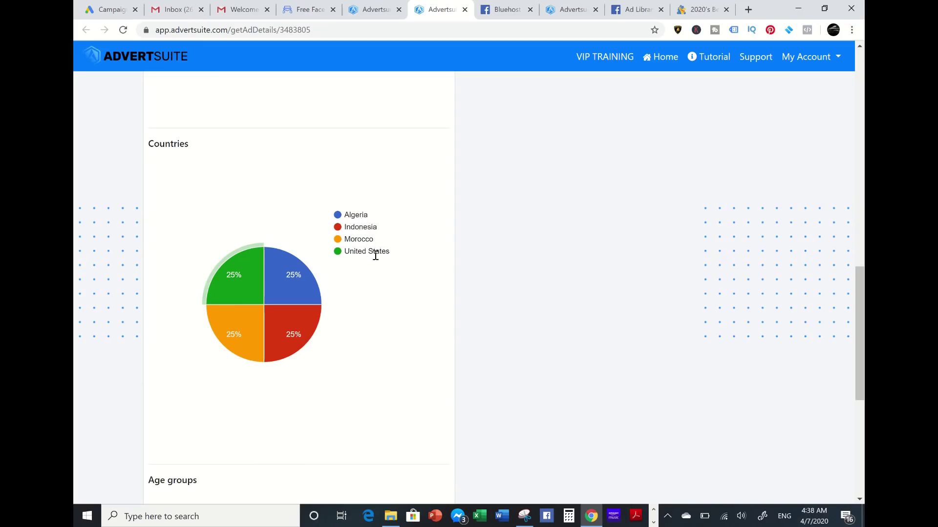
{"action": "scroll", "coordinate": [375, 255], "scroll_direction": "down", "scroll_amount": 2}
{"action": "scroll", "coordinate": [374, 271], "scroll_direction": "down", "scroll_amount": 2}
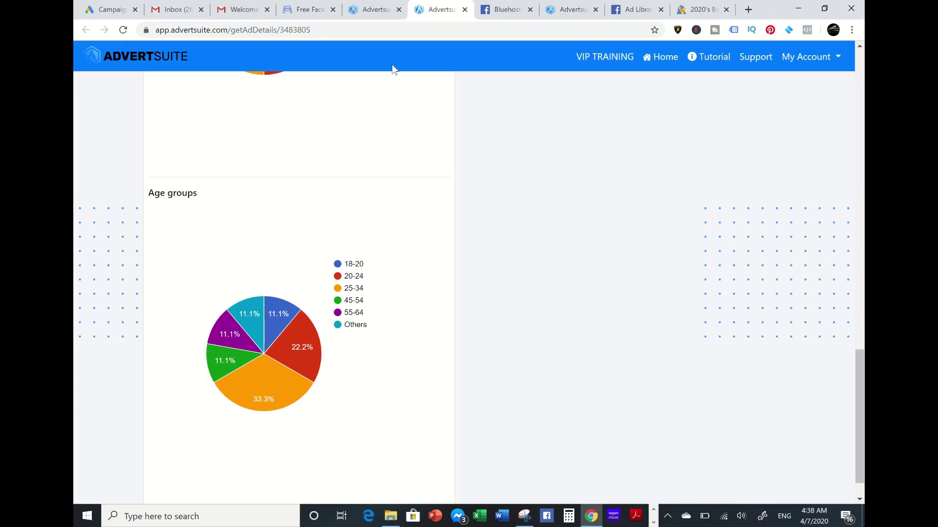
{"action": "left_click", "coordinate": [373, 11]}
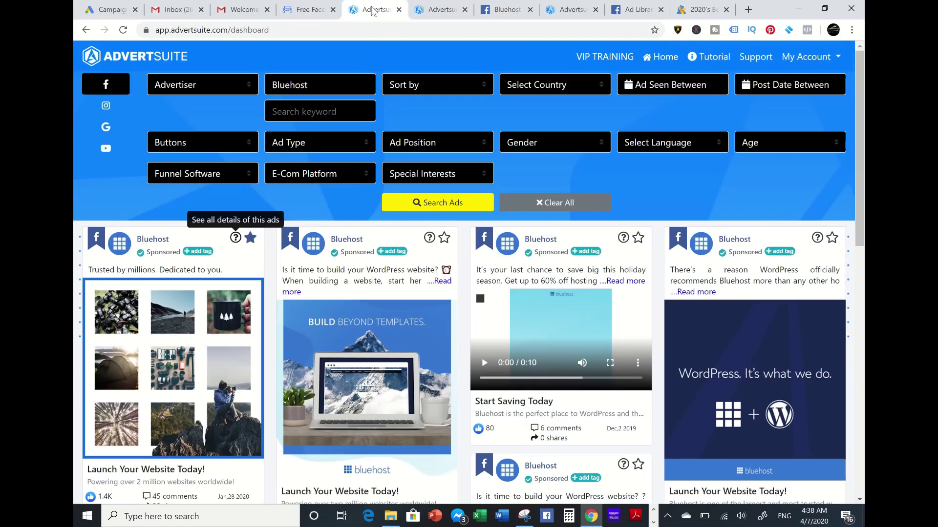